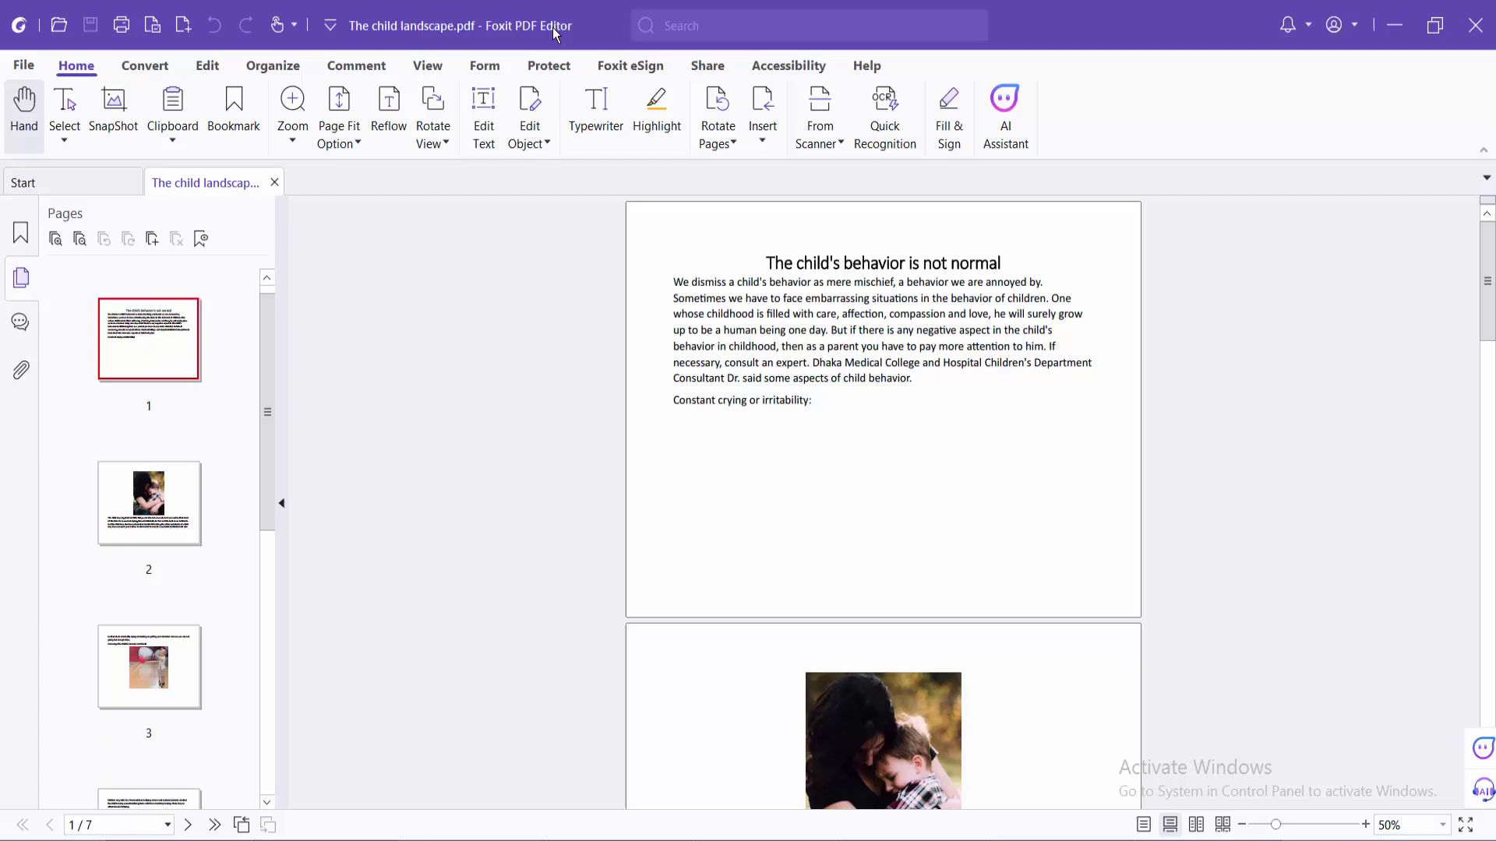
{"action": "scroll", "coordinate": [736, 421], "scroll_direction": "down", "scroll_amount": 3}
{"action": "scroll", "coordinate": [735, 428], "scroll_direction": "up", "scroll_amount": 3}
- Switch to the Organize tab to show the page-organizing tools
{"action": "left_click", "coordinate": [269, 68]}
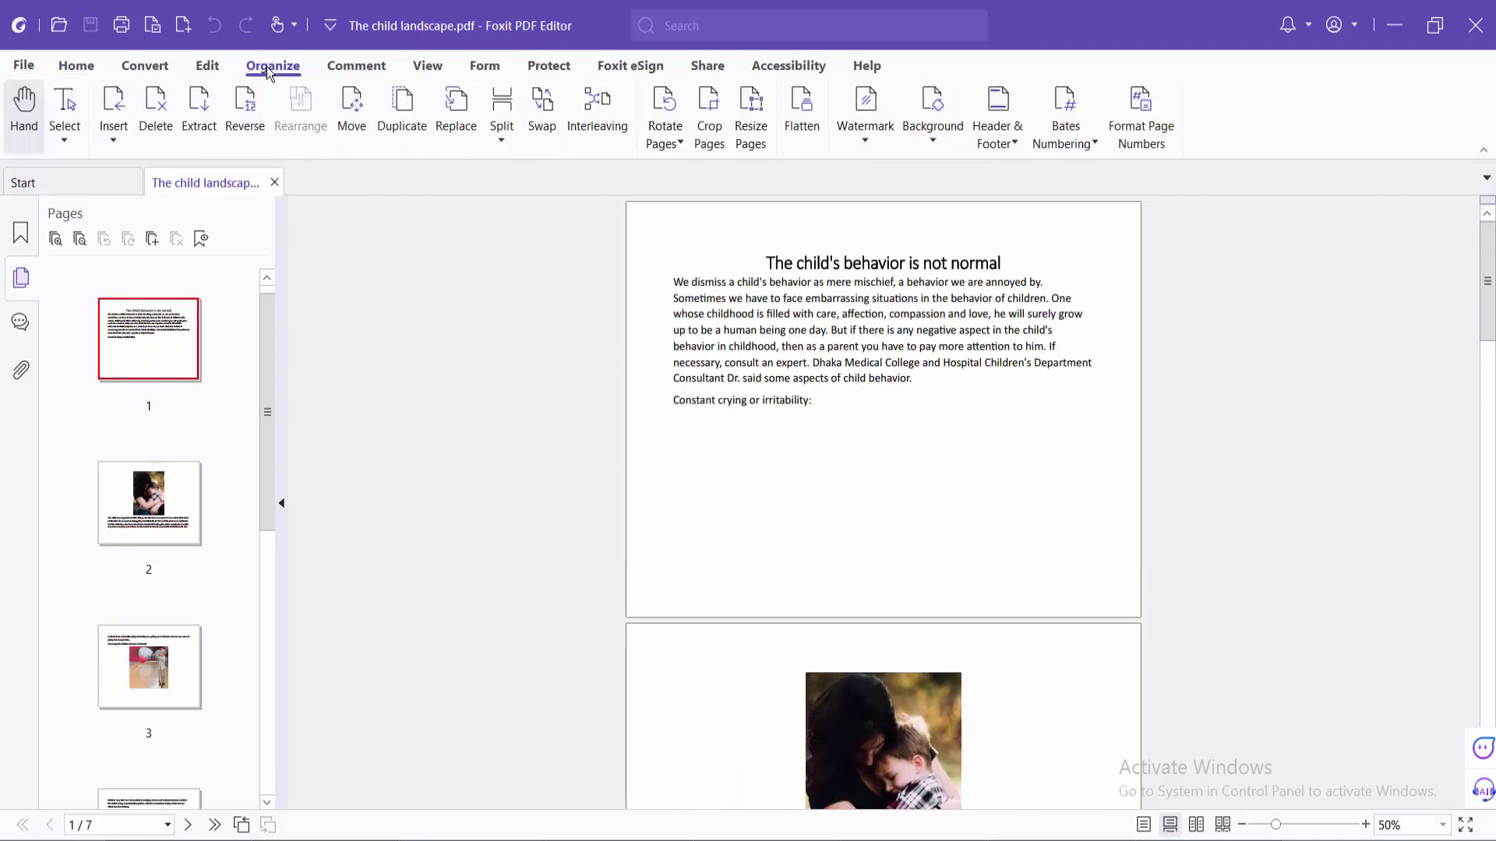
- In Resize Pages, target All Pages with a Custom size of 11 by 8.5 inches
{"action": "left_click", "coordinate": [754, 134]}
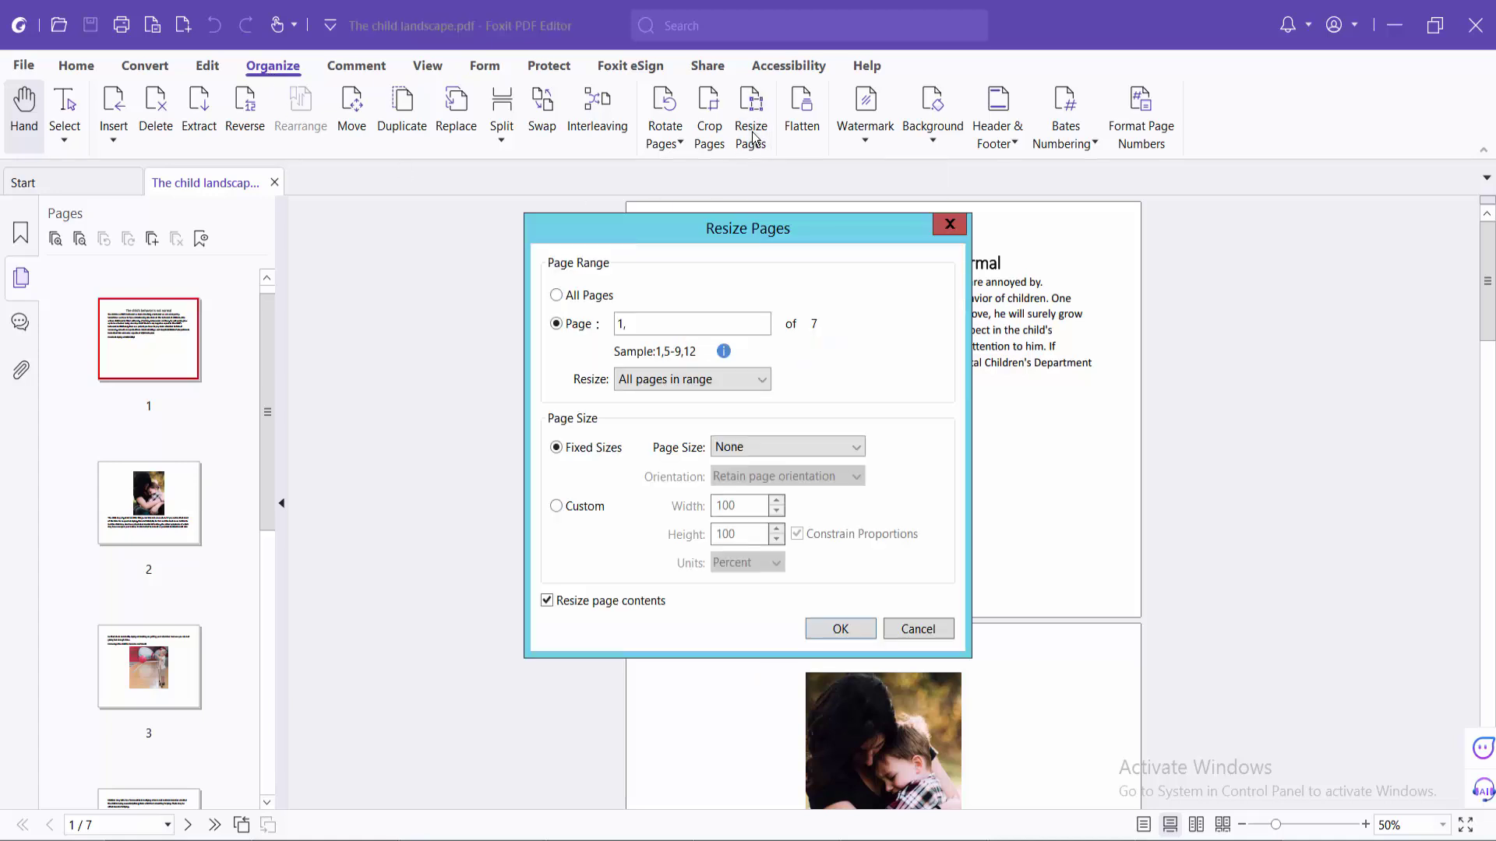
{"action": "left_click", "coordinate": [643, 326]}
{"action": "left_click", "coordinate": [557, 296]}
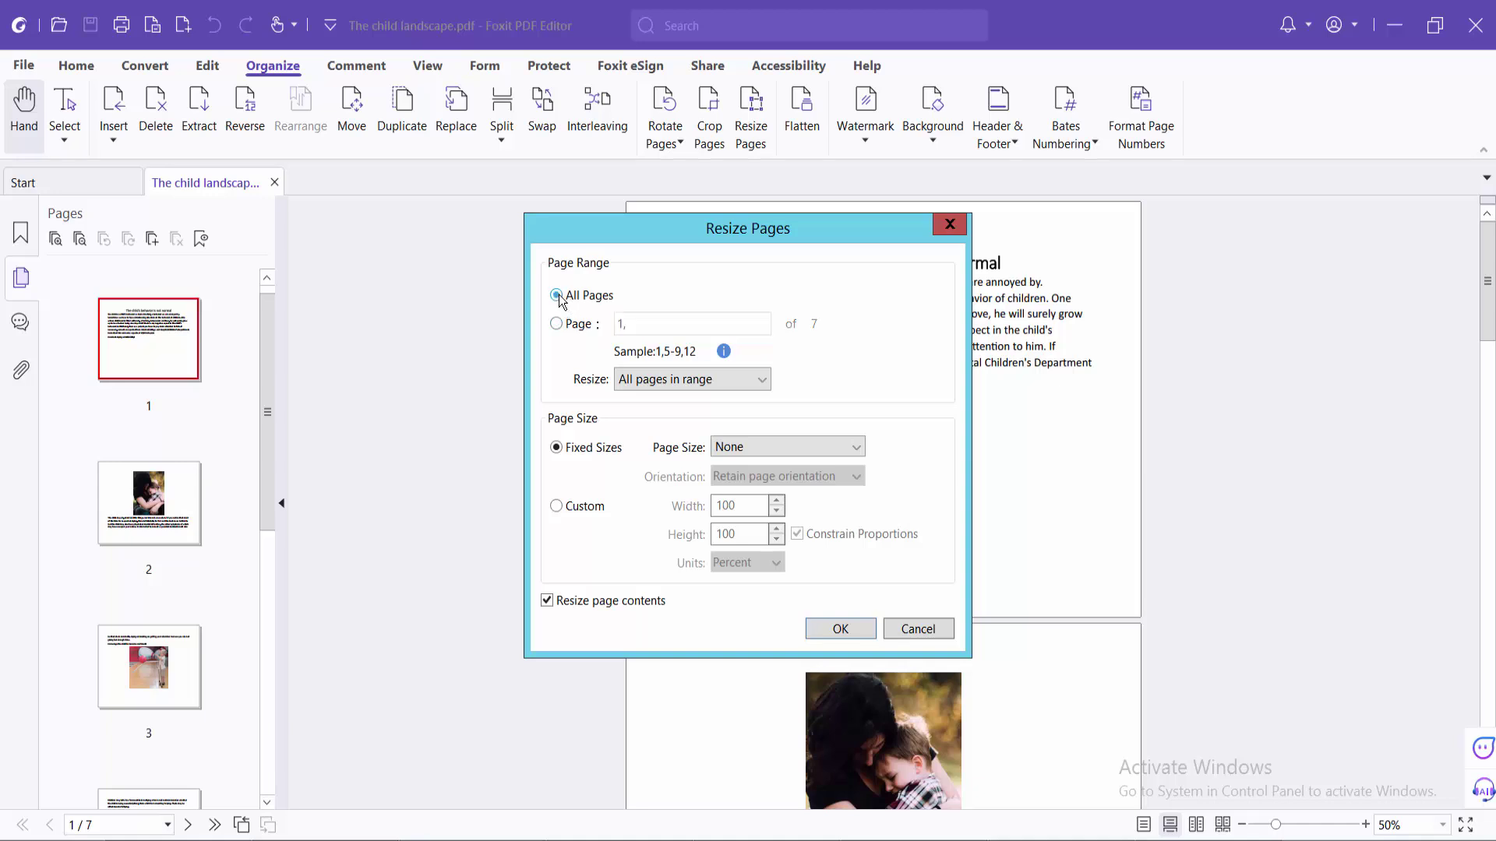
{"action": "left_click", "coordinate": [556, 506]}
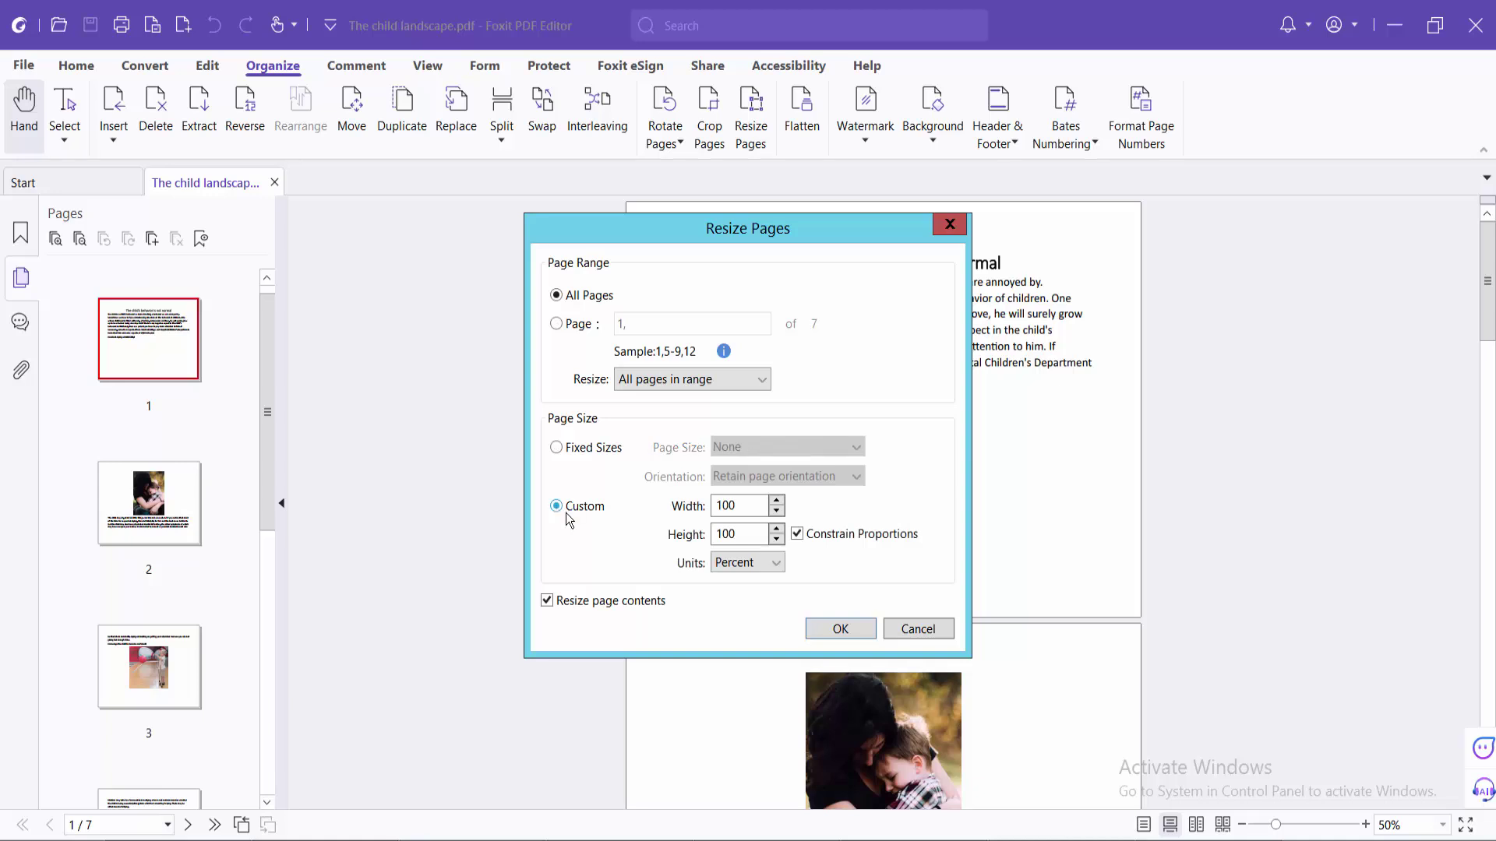
{"action": "left_click", "coordinate": [775, 562]}
{"action": "left_click", "coordinate": [726, 598]}
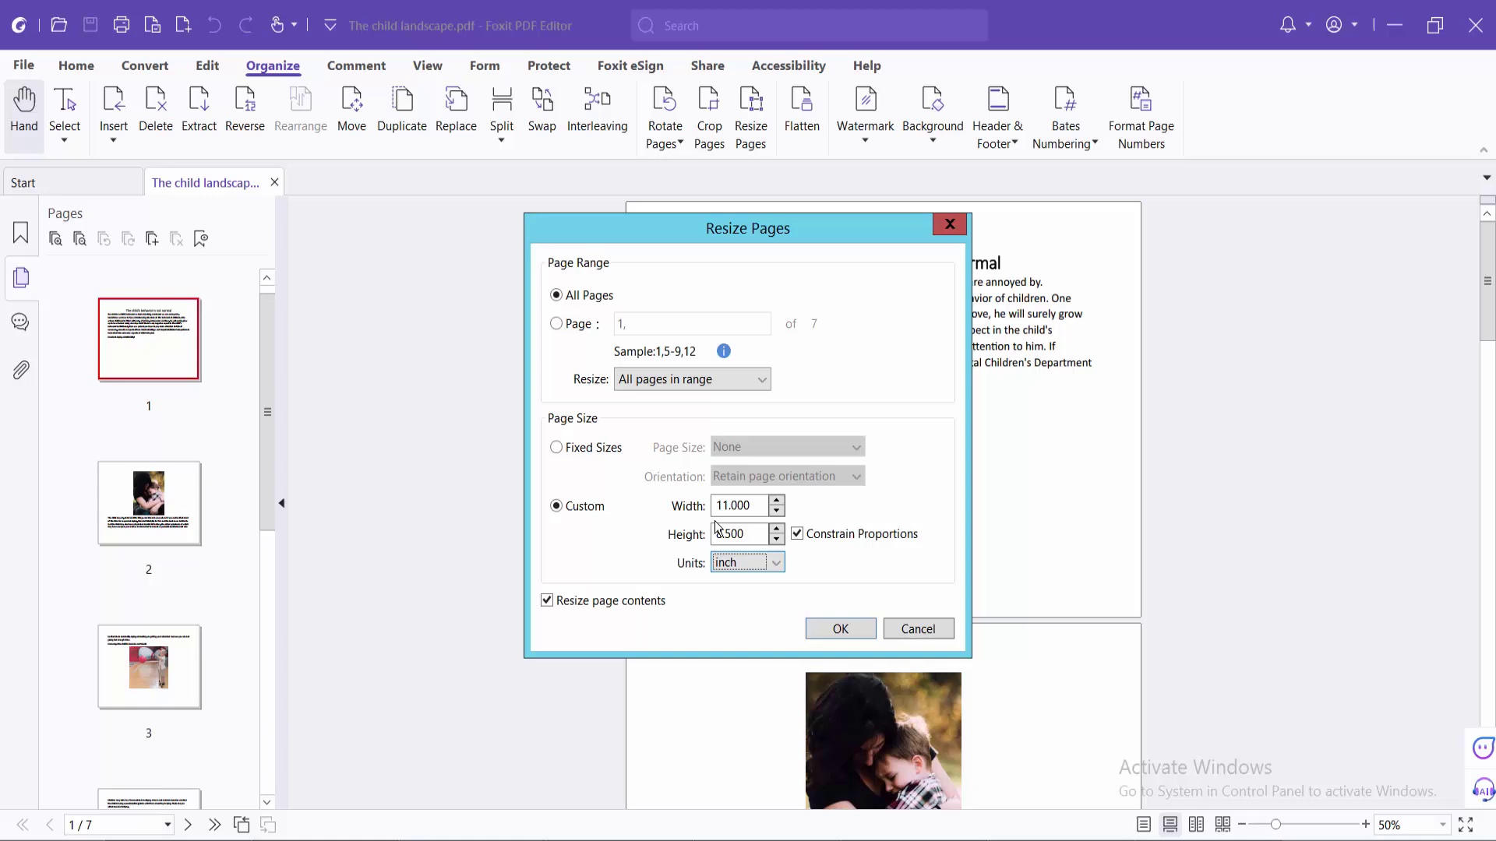
- Switch to Fixed Sizes, choose Letter in Portrait orientation, and apply to all pages
{"action": "left_click", "coordinate": [556, 447]}
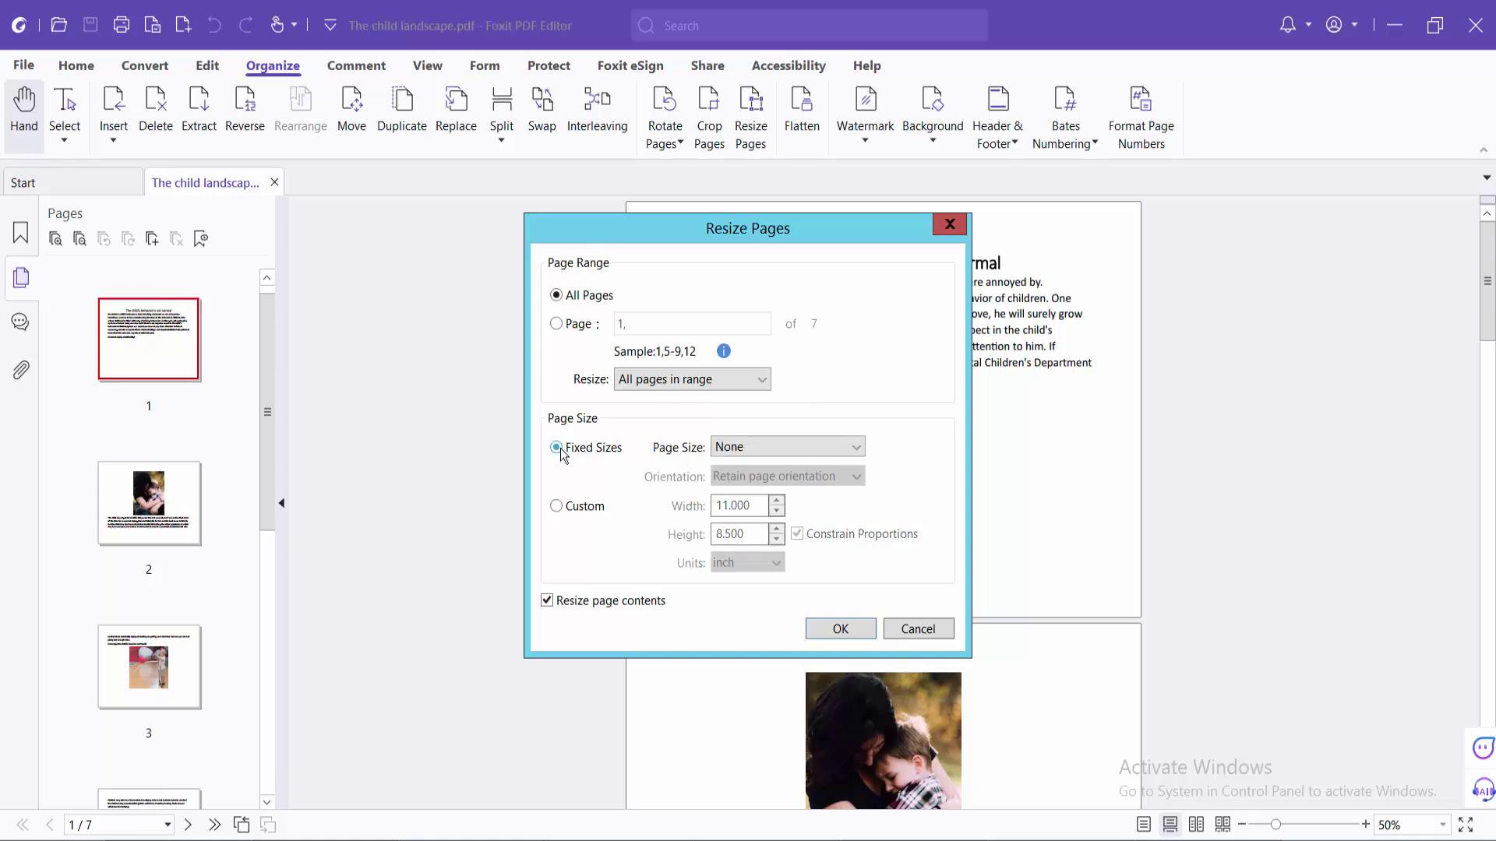
{"action": "left_click", "coordinate": [858, 450]}
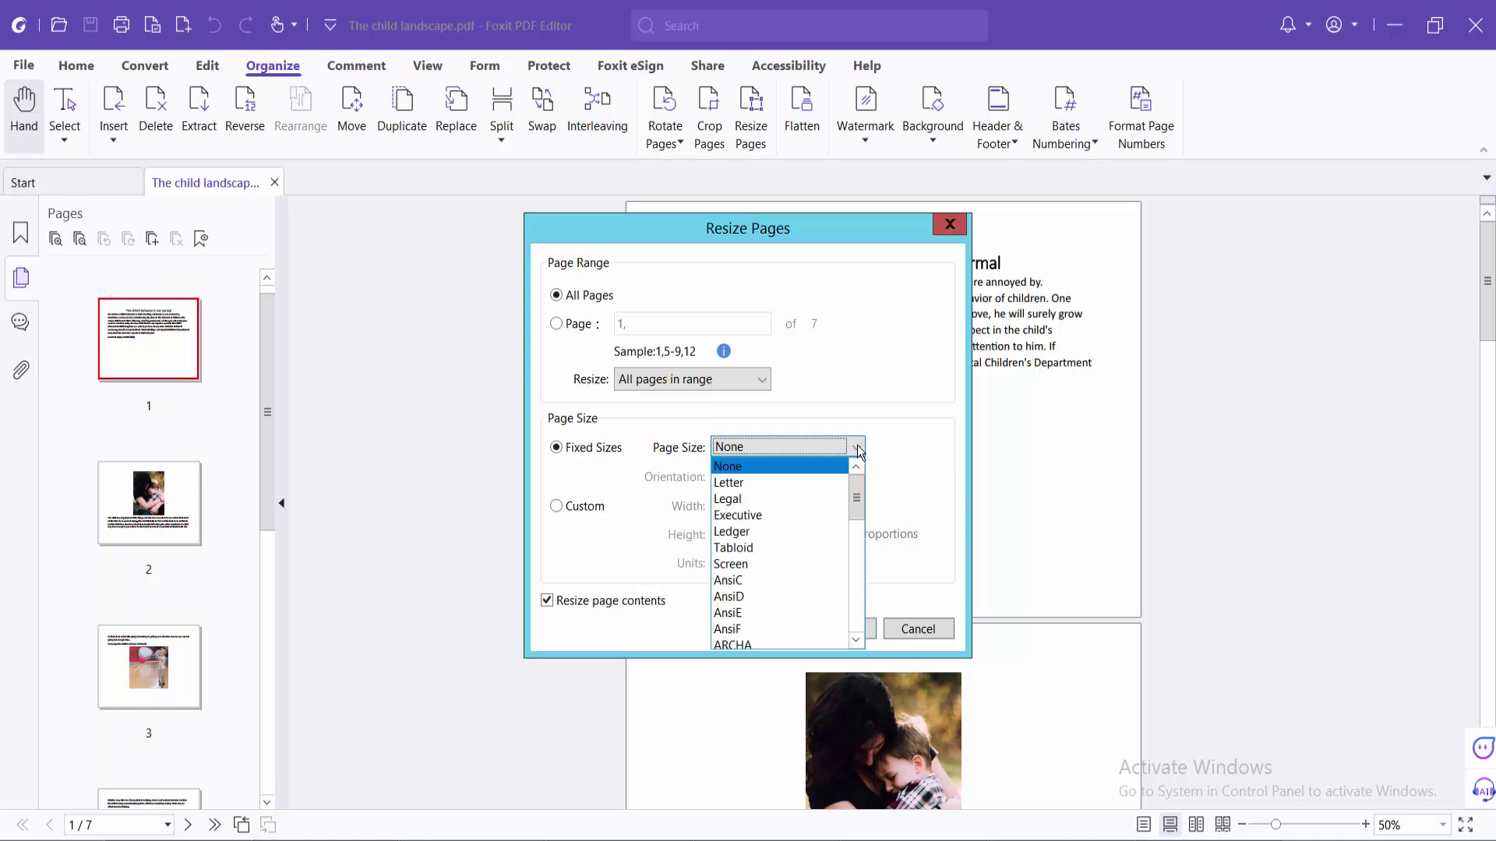
{"action": "scroll", "coordinate": [768, 547], "scroll_direction": "down", "scroll_amount": 3}
{"action": "scroll", "coordinate": [760, 555], "scroll_direction": "up", "scroll_amount": 2}
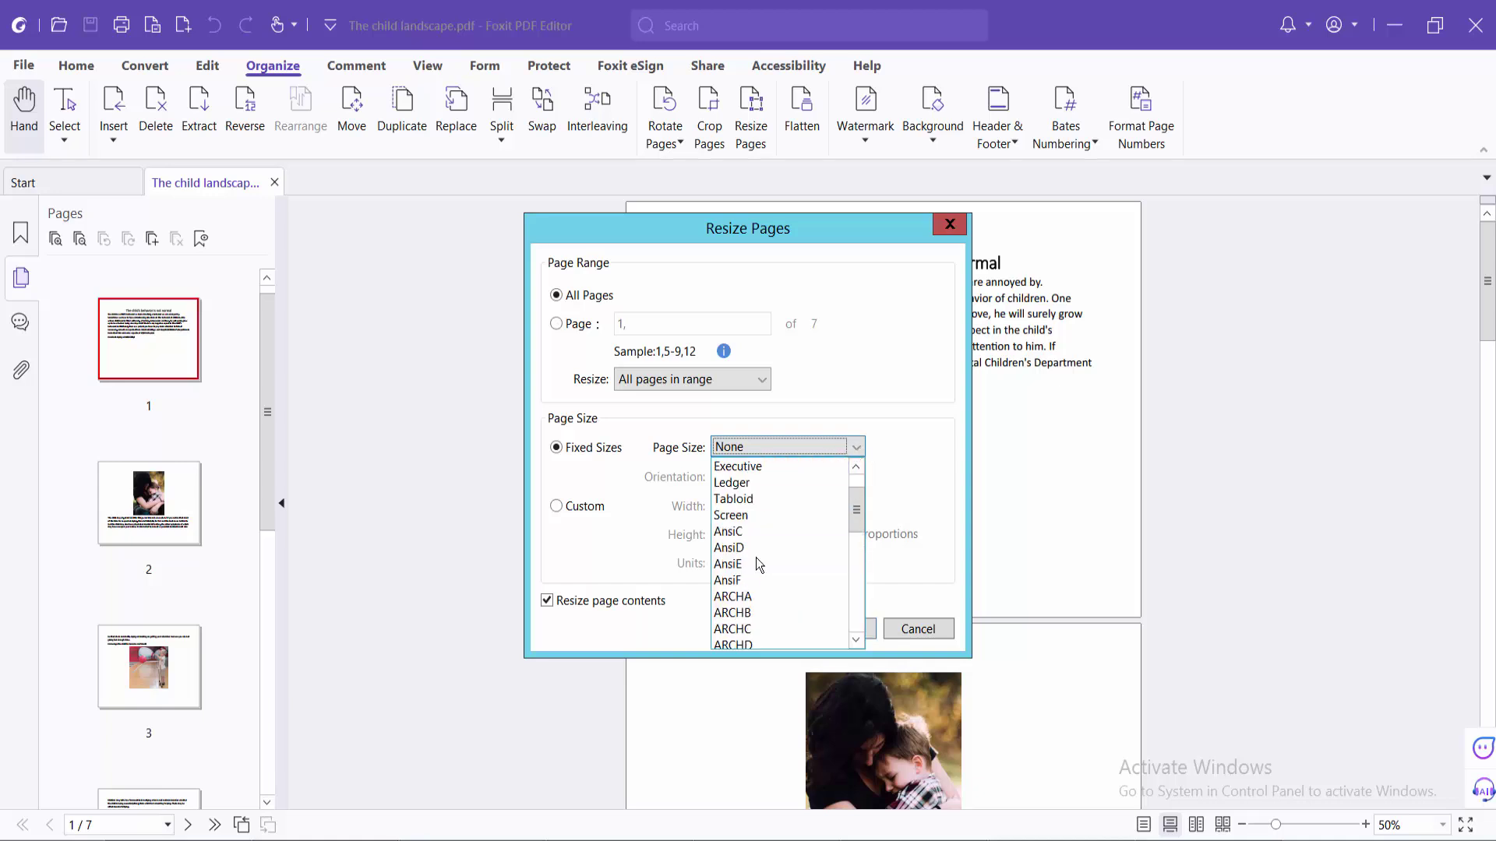
{"action": "scroll", "coordinate": [756, 557], "scroll_direction": "up", "scroll_amount": 3}
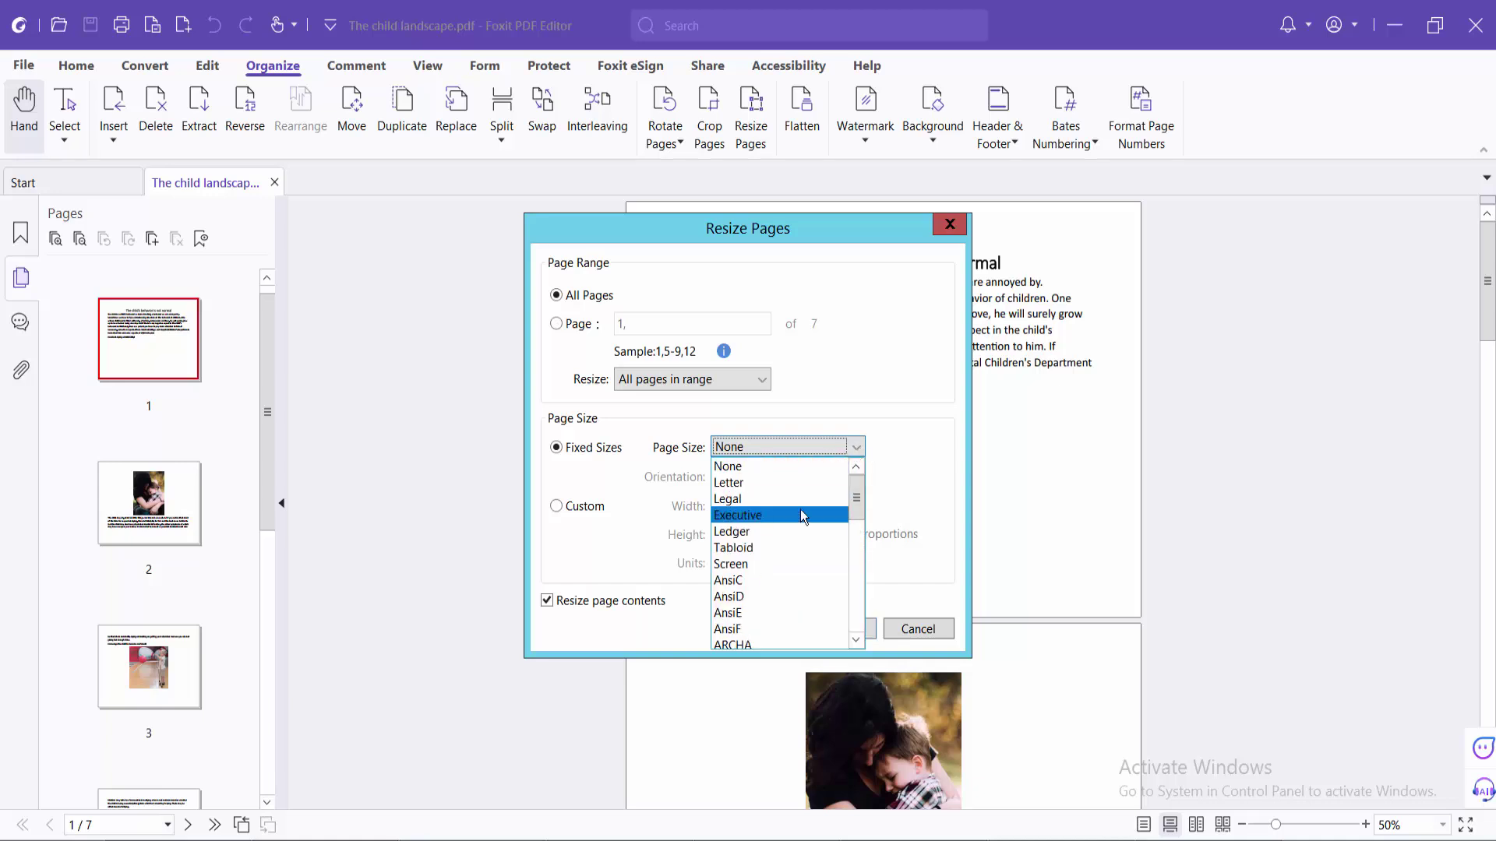
{"action": "left_click", "coordinate": [736, 483]}
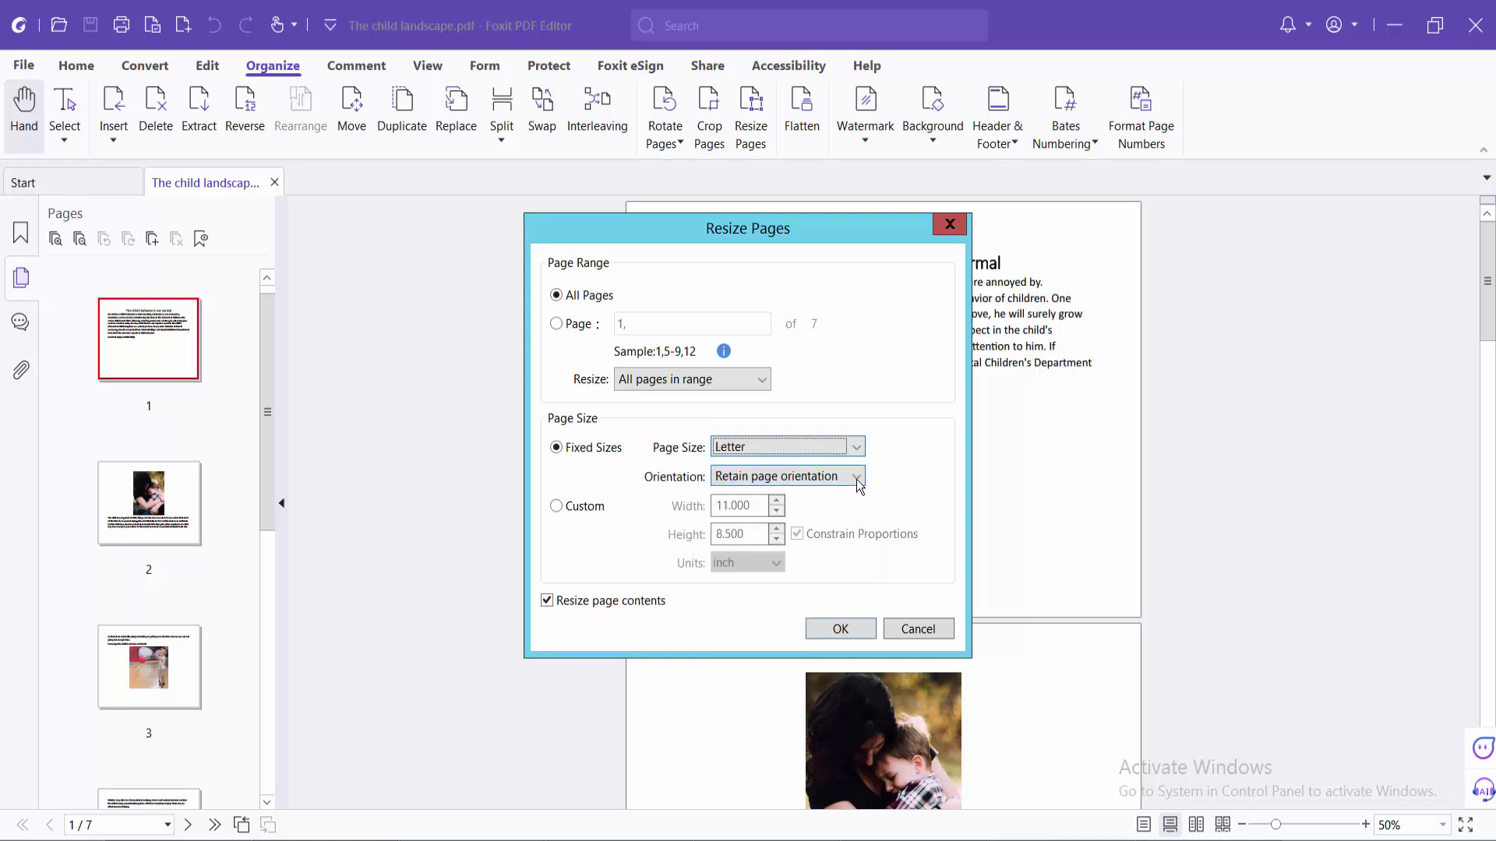
{"action": "left_click", "coordinate": [858, 480]}
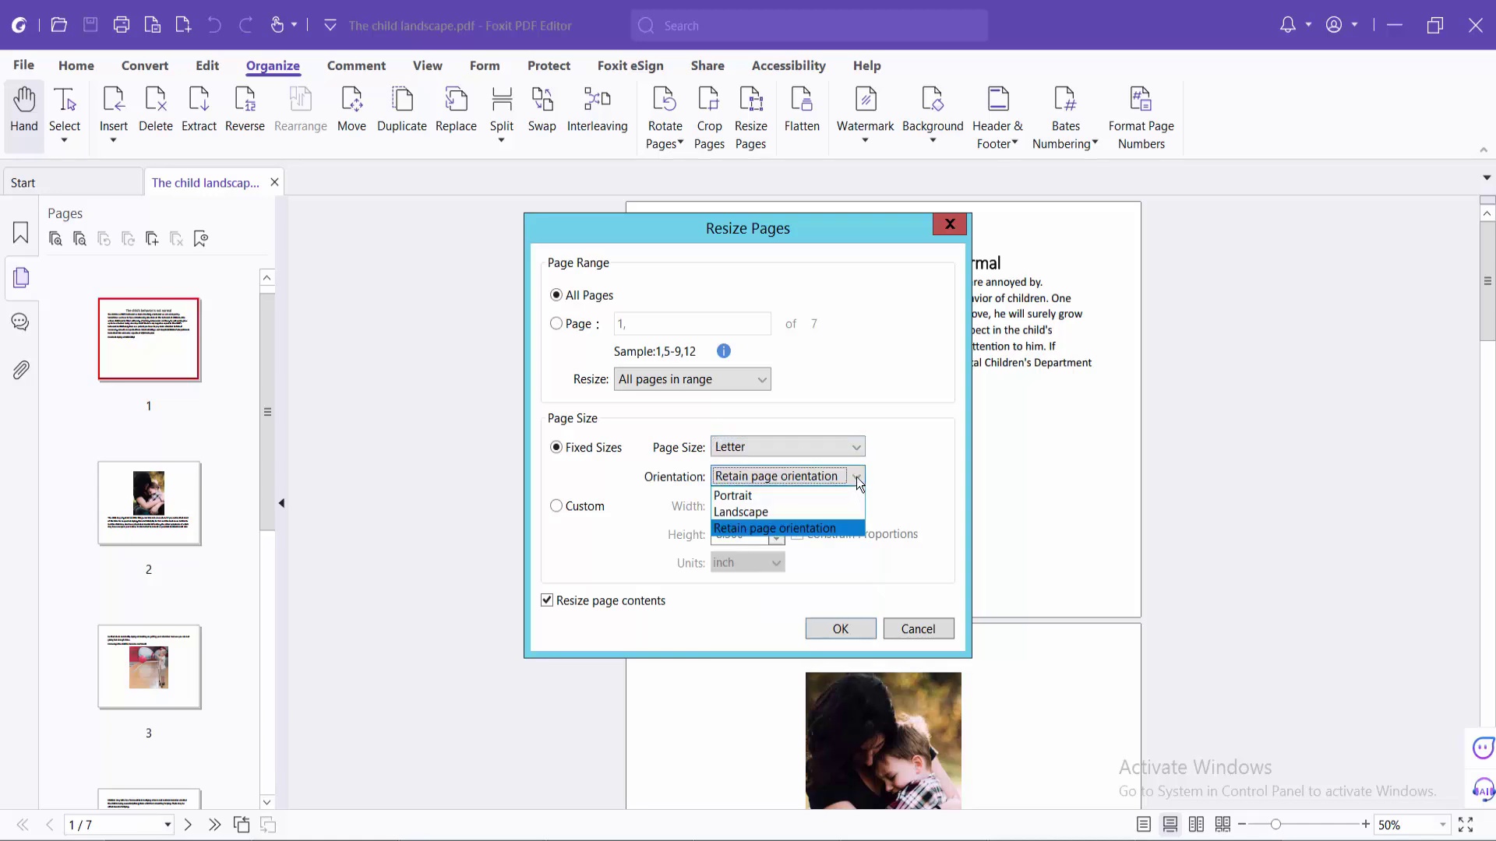
{"action": "left_click", "coordinate": [755, 496]}
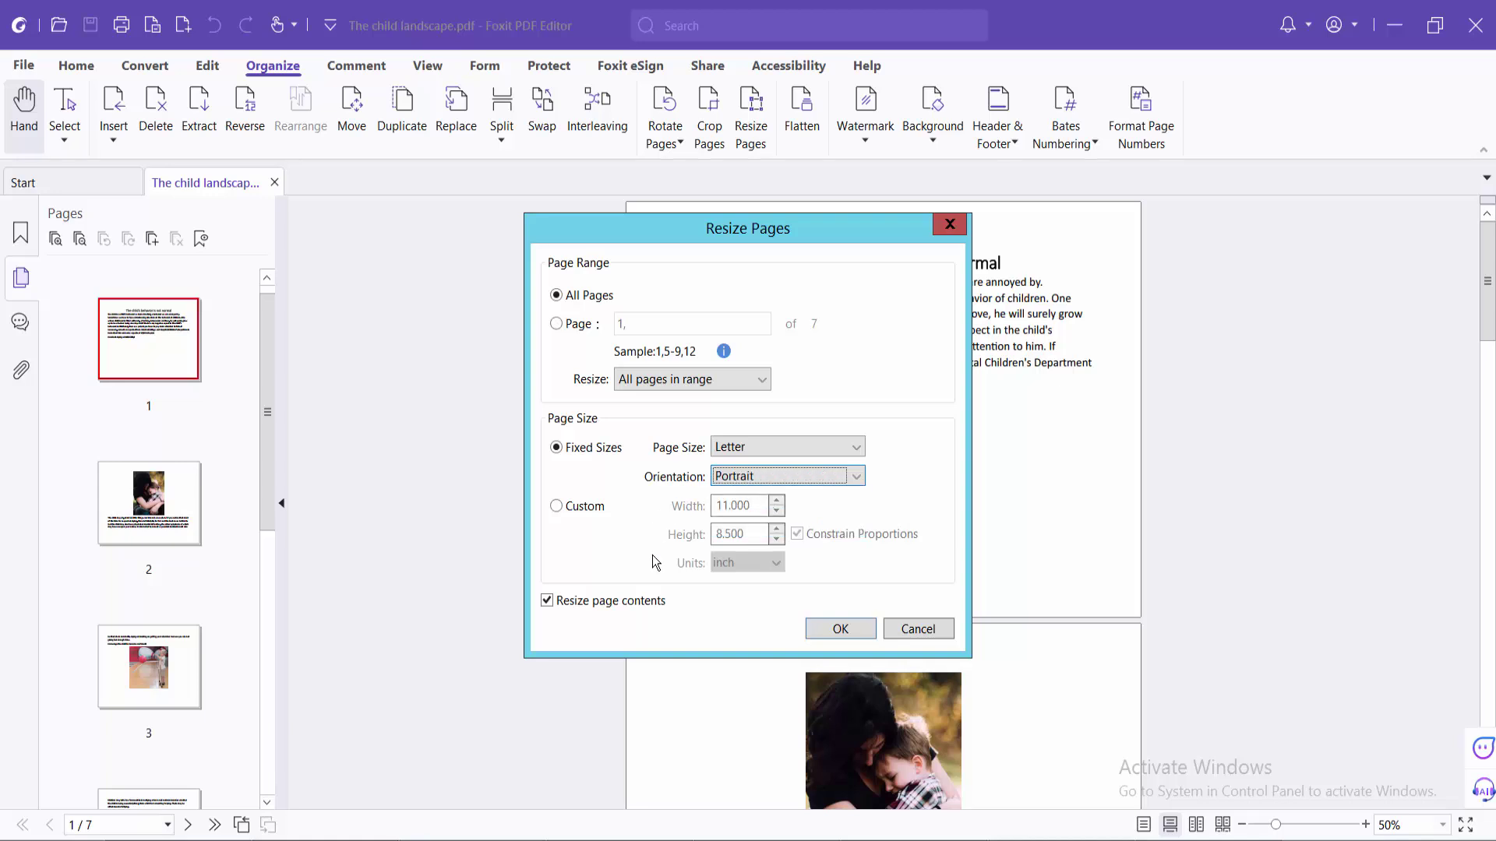
{"action": "left_click", "coordinate": [840, 633]}
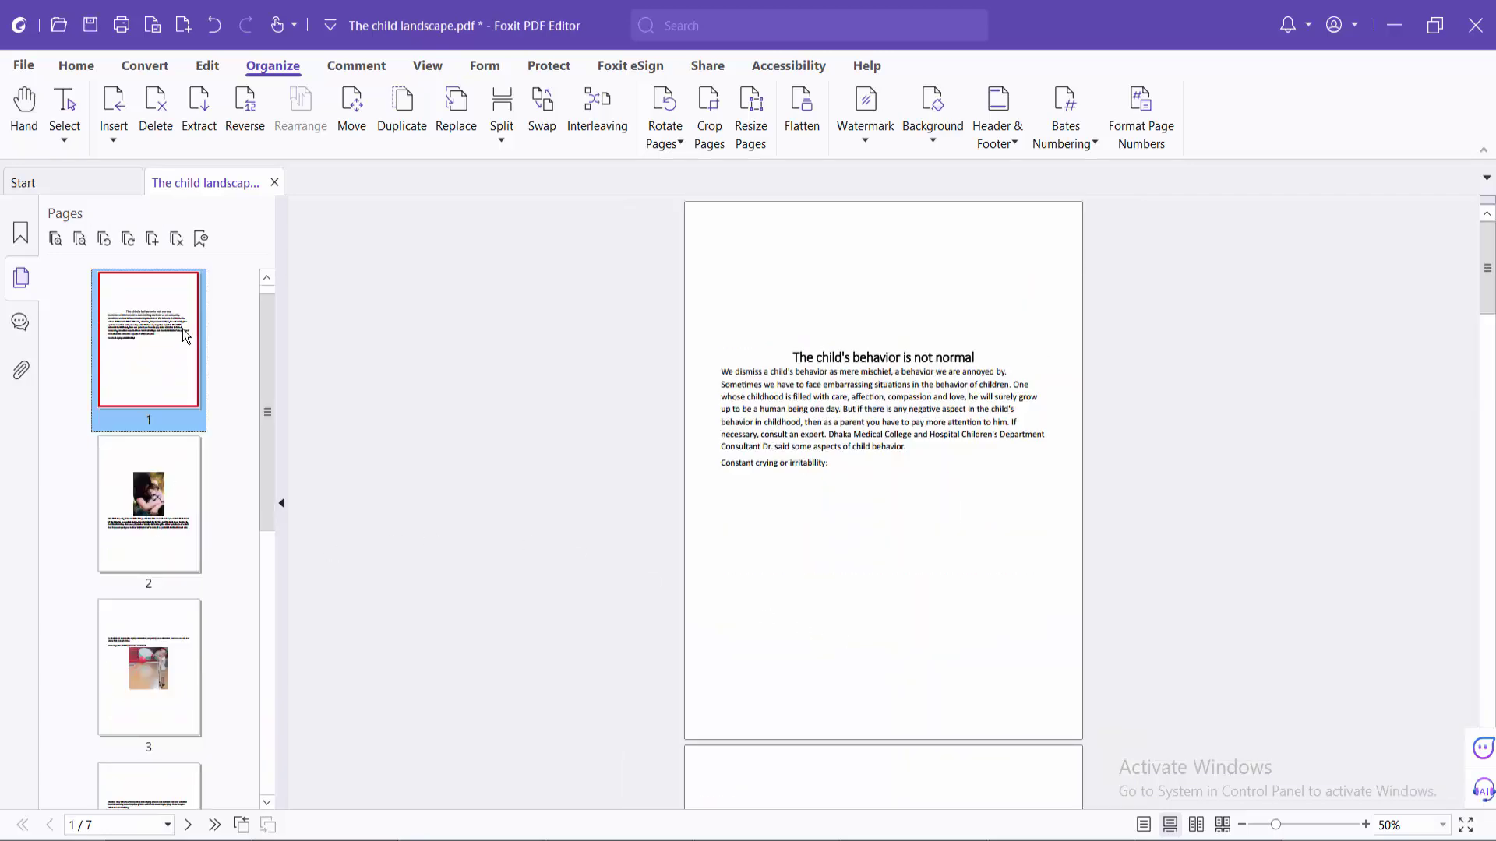
{"action": "scroll", "coordinate": [145, 559], "scroll_direction": "down", "scroll_amount": 4}
{"action": "scroll", "coordinate": [156, 558], "scroll_direction": "down", "scroll_amount": 2}
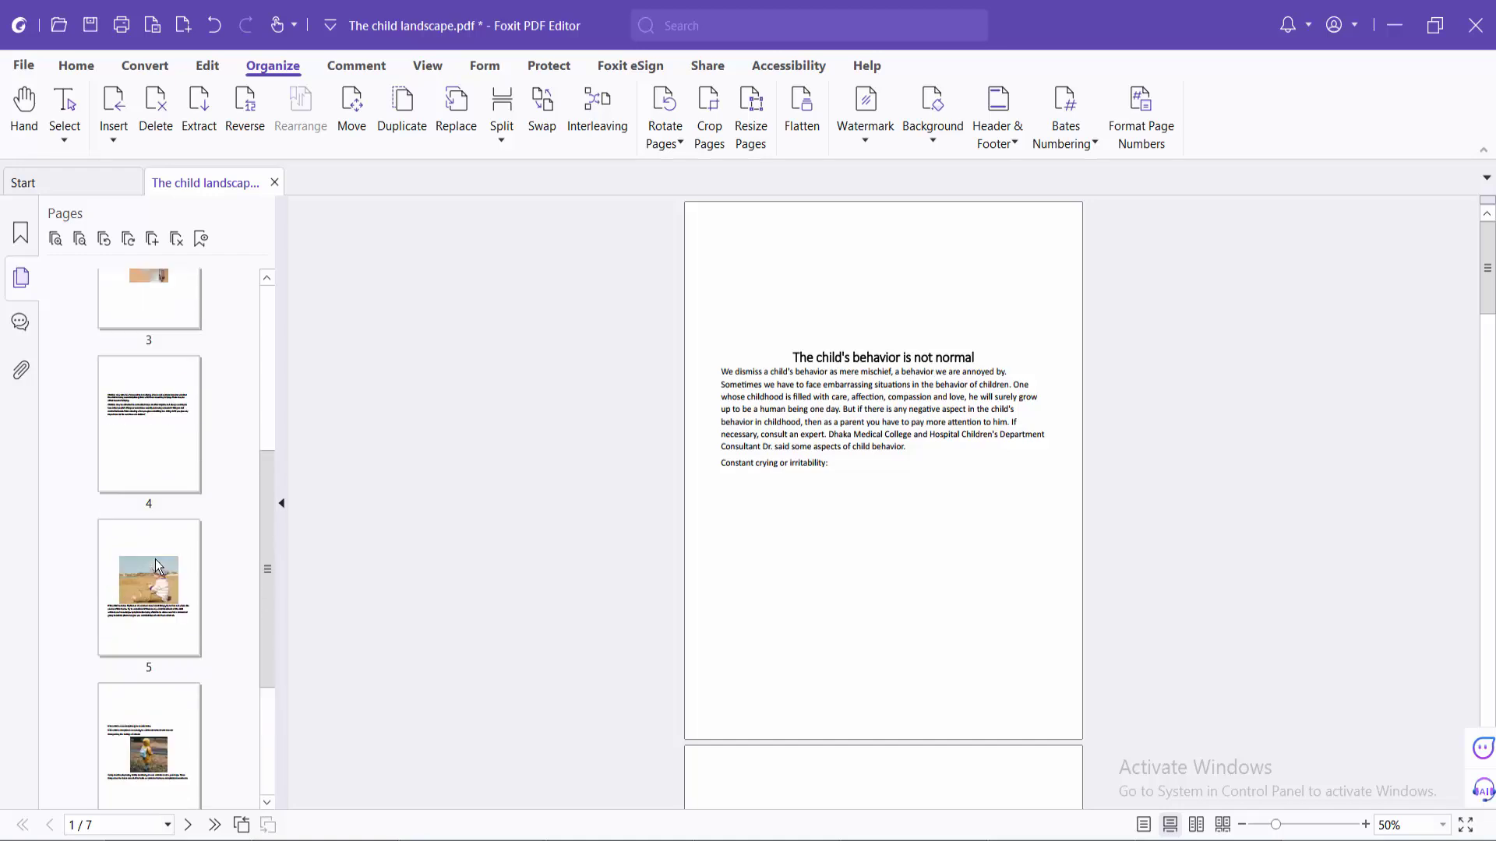
{"action": "scroll", "coordinate": [156, 559], "scroll_direction": "up", "scroll_amount": 6}
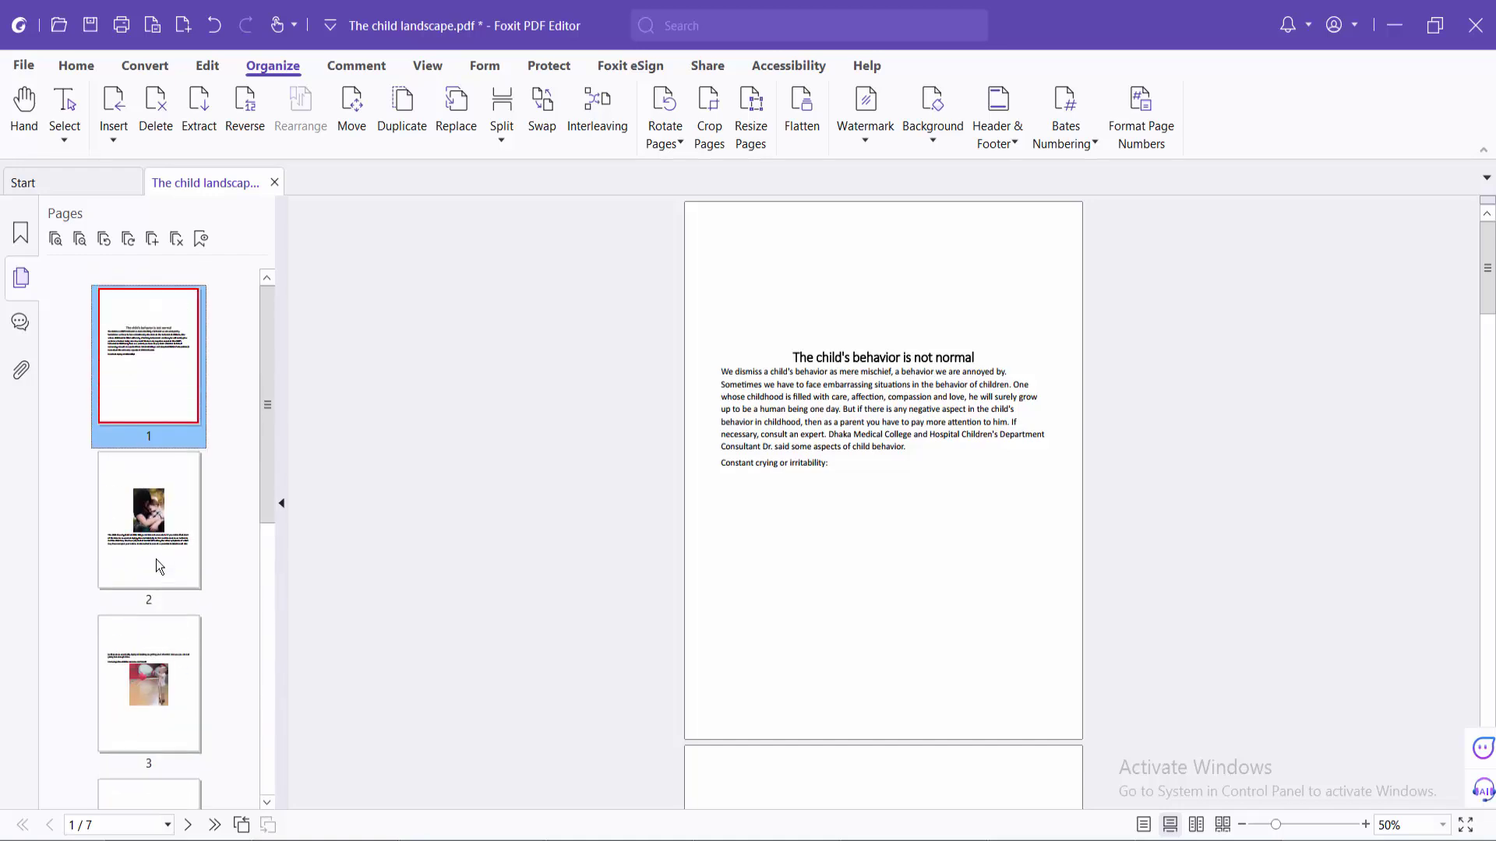
- Glance at recent documents in the File backstage, then return to the Home tab
{"action": "left_click", "coordinate": [24, 66]}
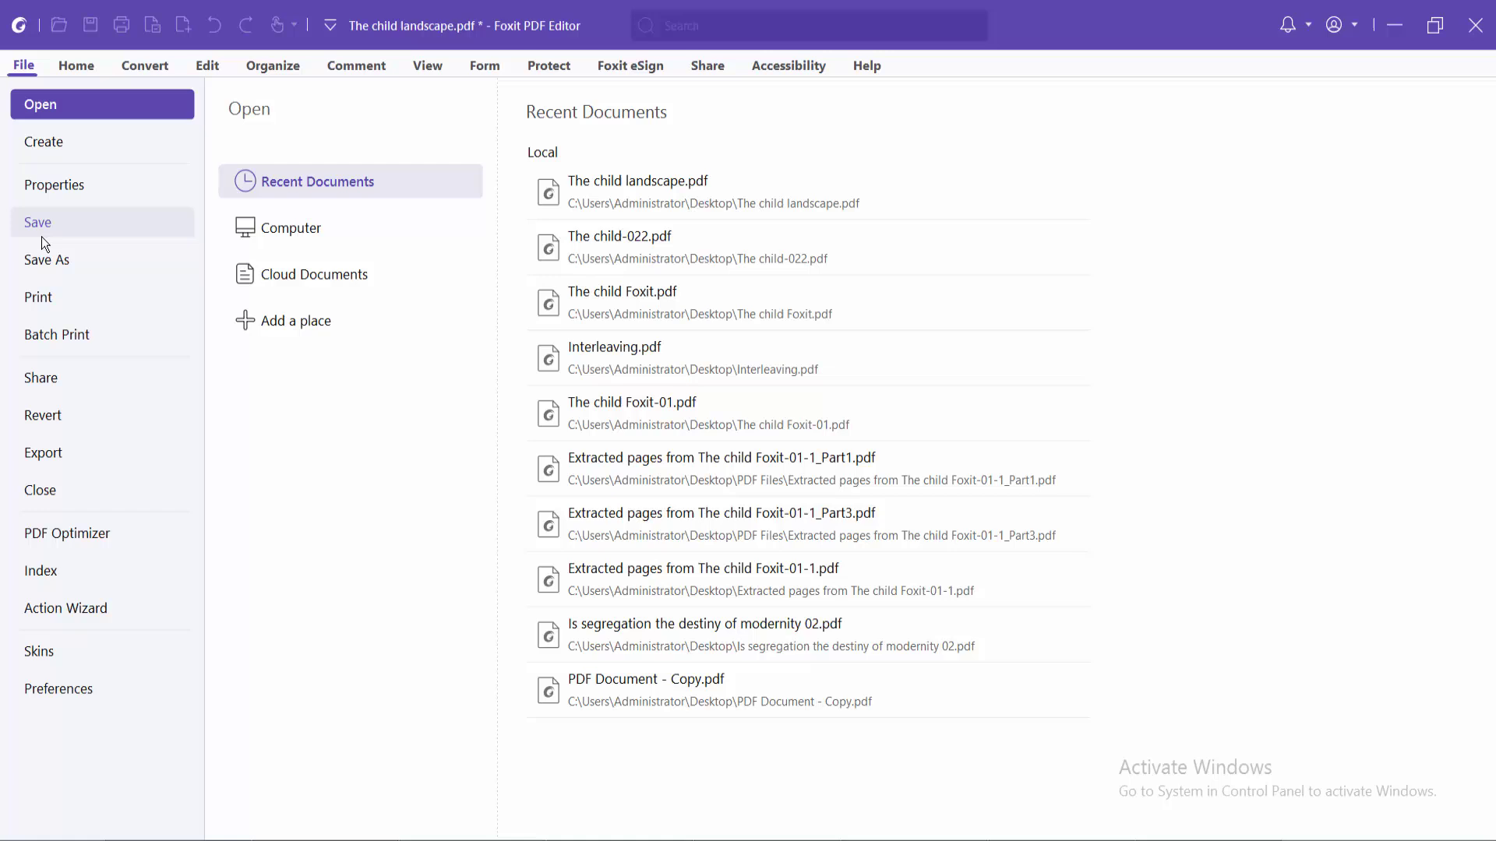
{"action": "left_click", "coordinate": [76, 65]}
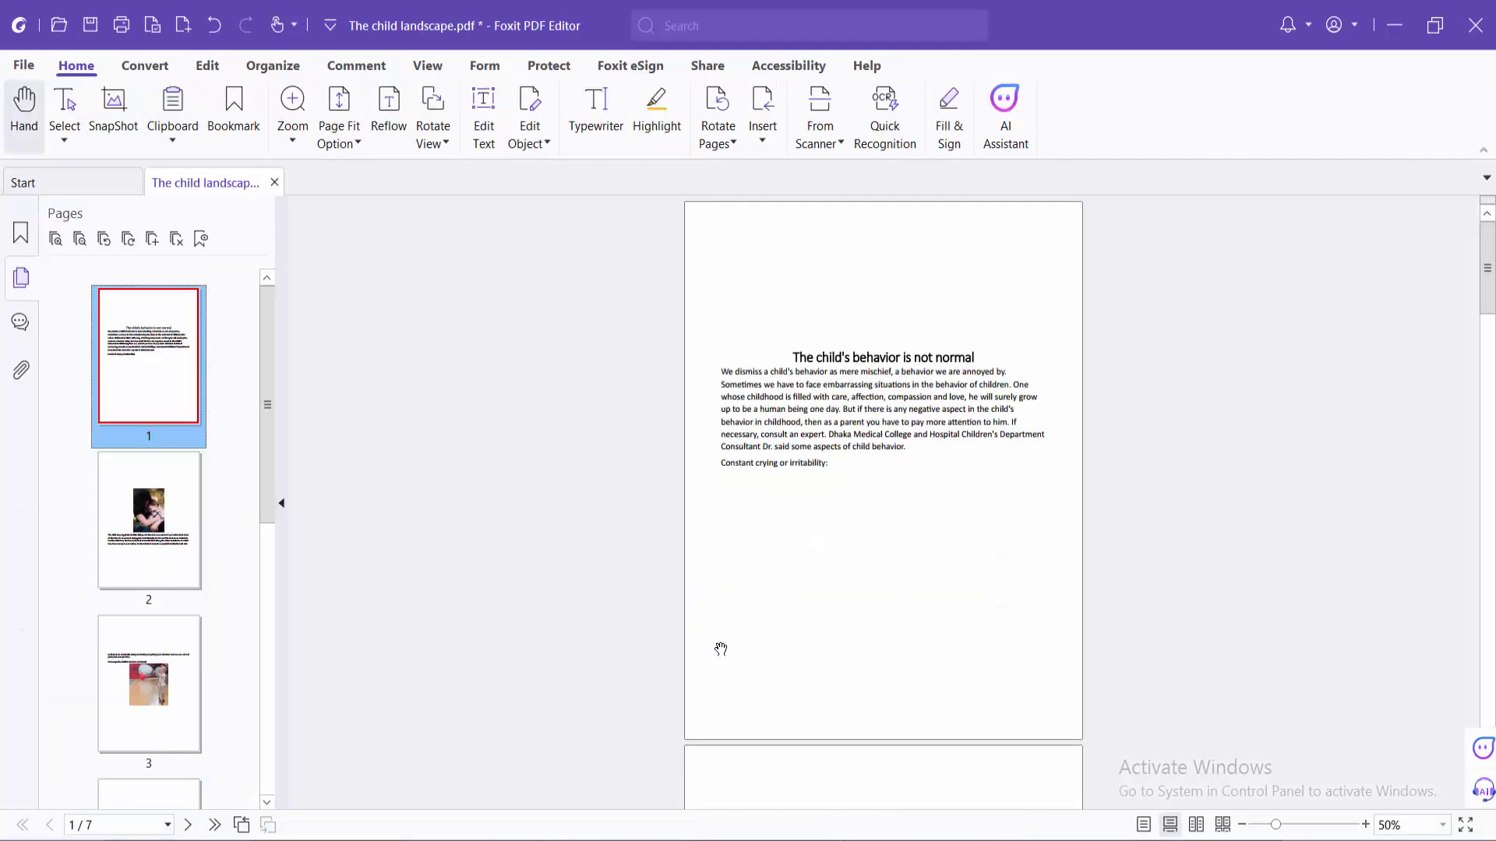